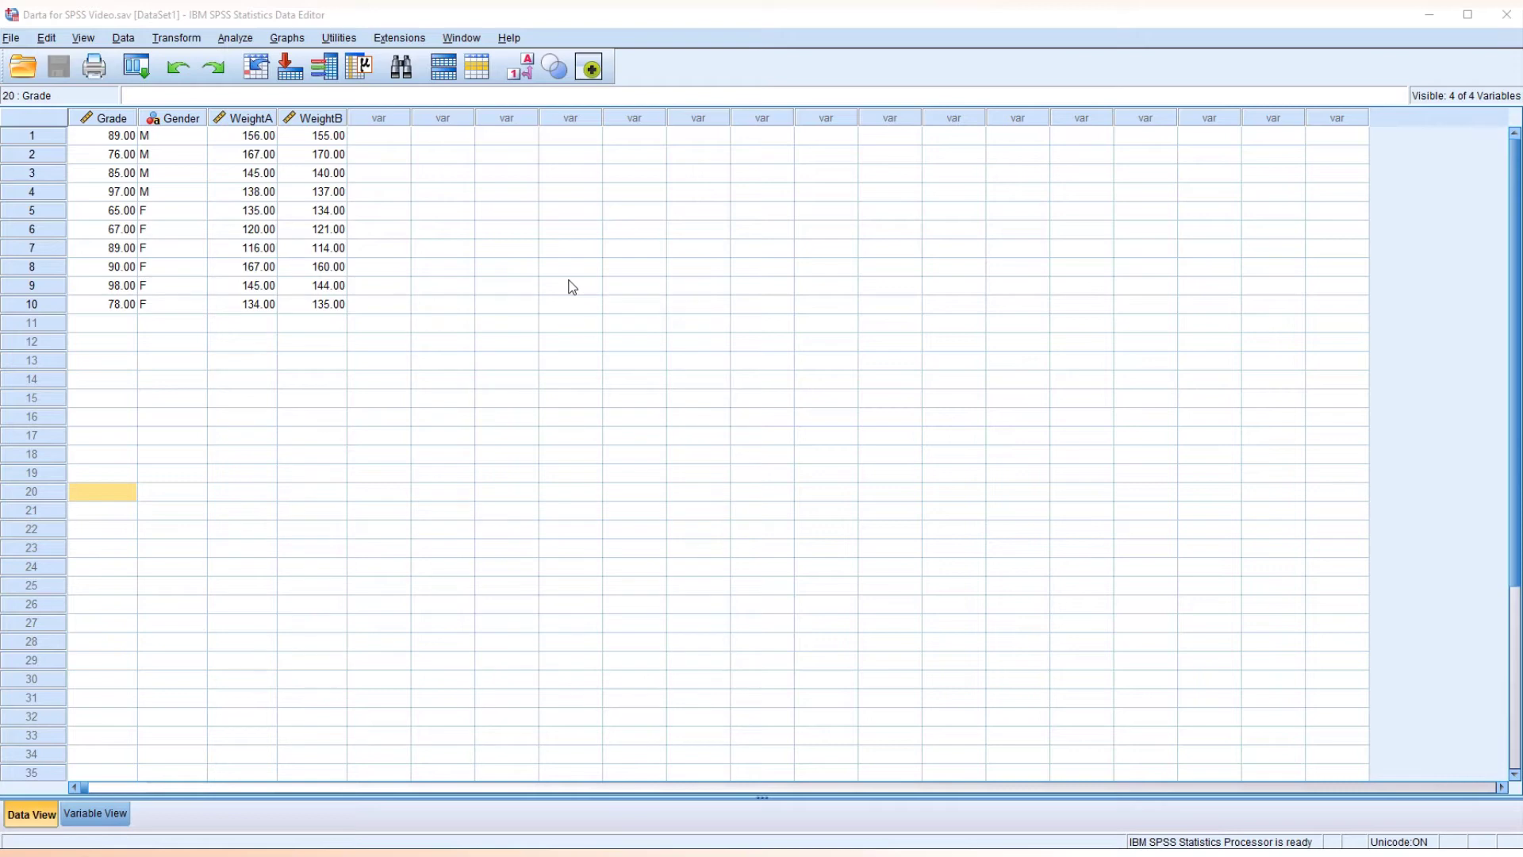
- Launch Chart Builder from the Graphs menu and choose the Simple Boxplot type from the gallery
click(286, 38)
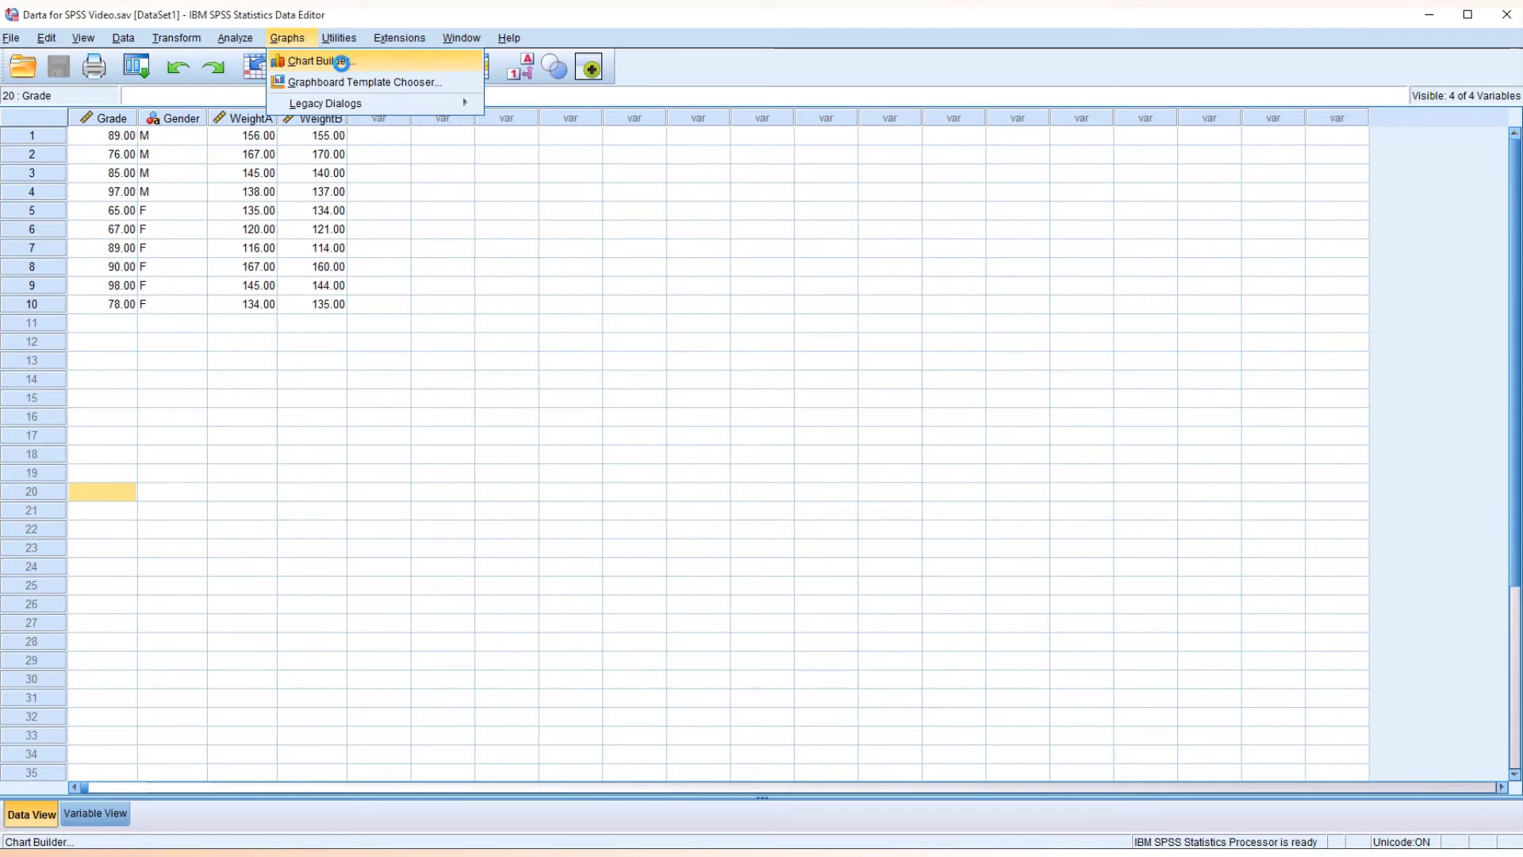
click(341, 63)
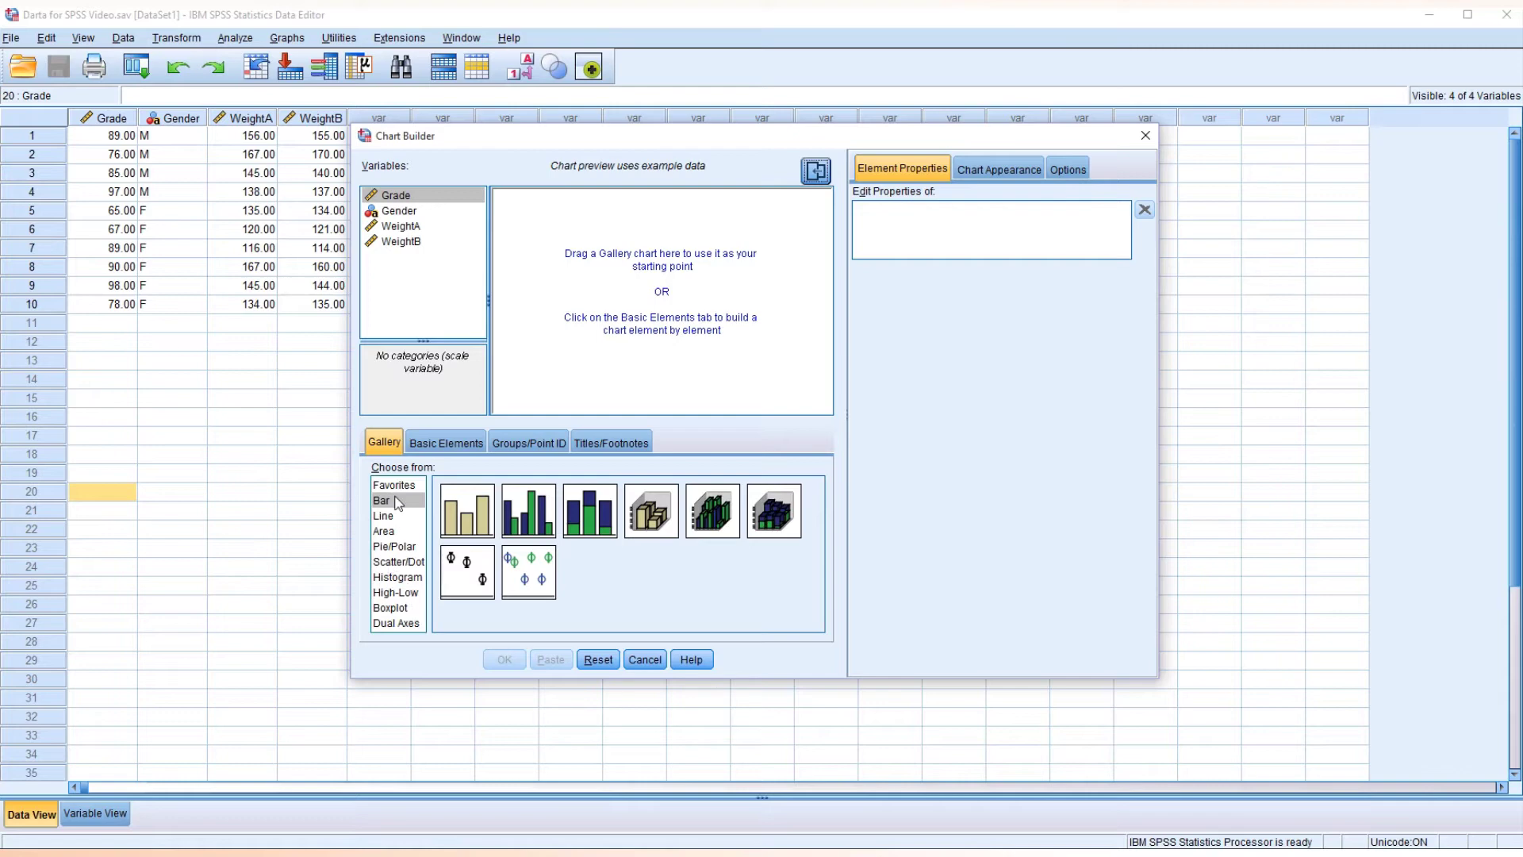
click(393, 609)
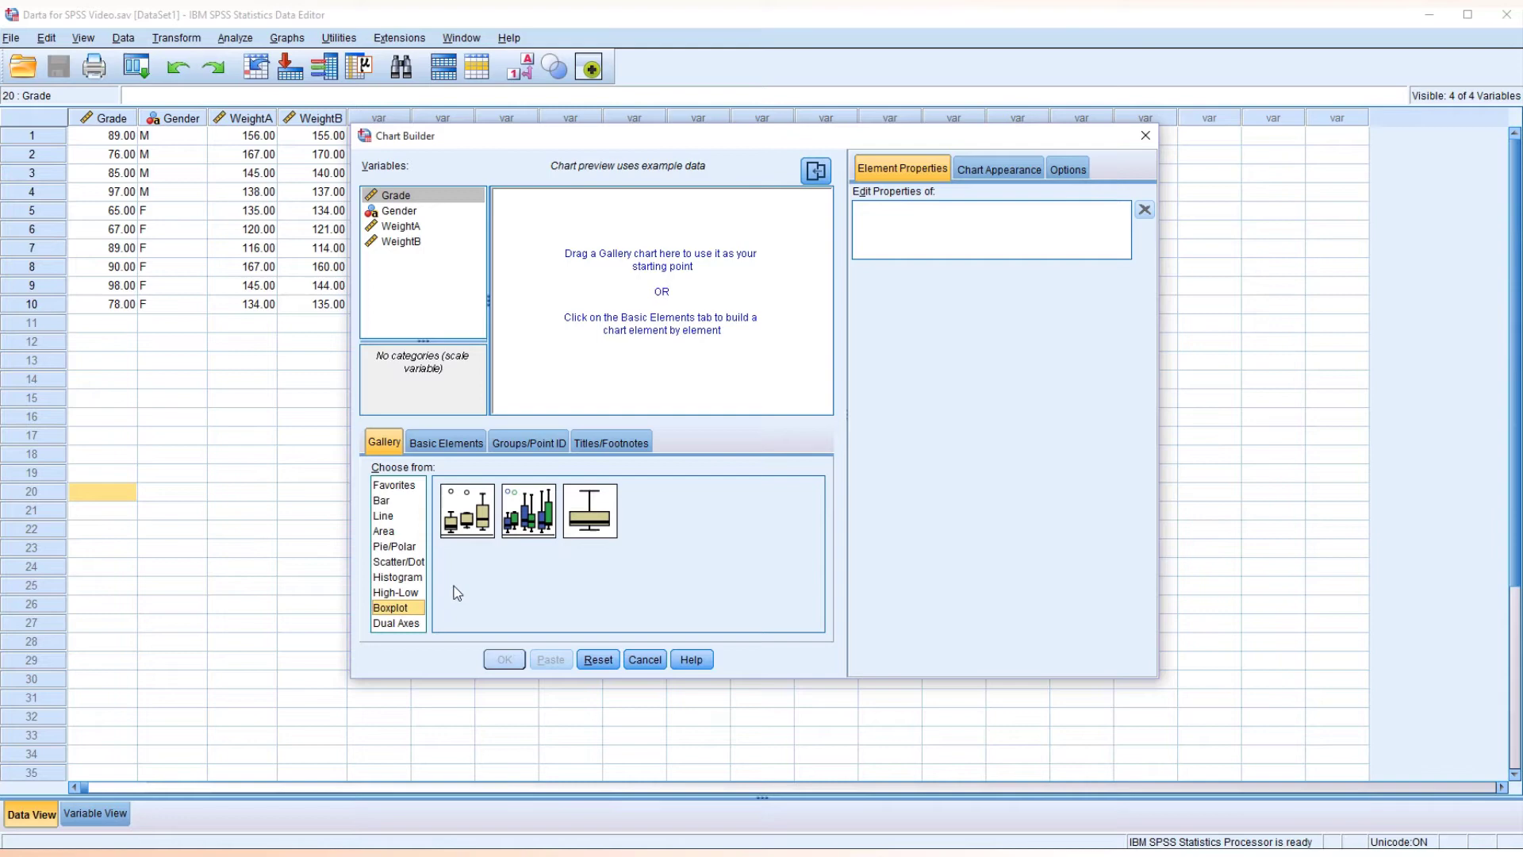
click(476, 523)
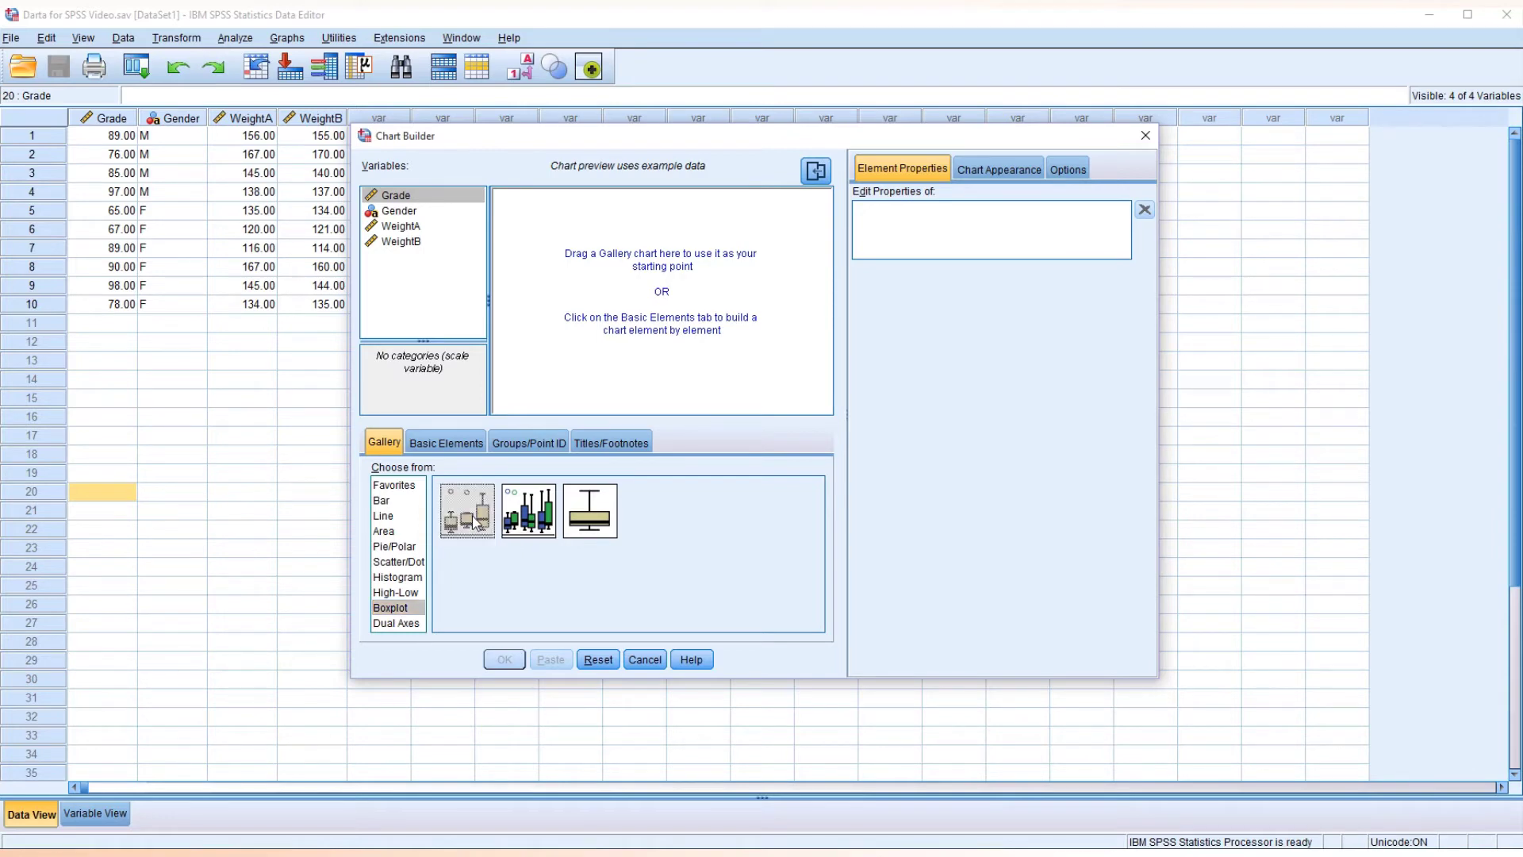
- Place the simple boxplot on the canvas with Gender on the X-axis and WeightA on the Y-axis
drag(472, 515, 657, 307)
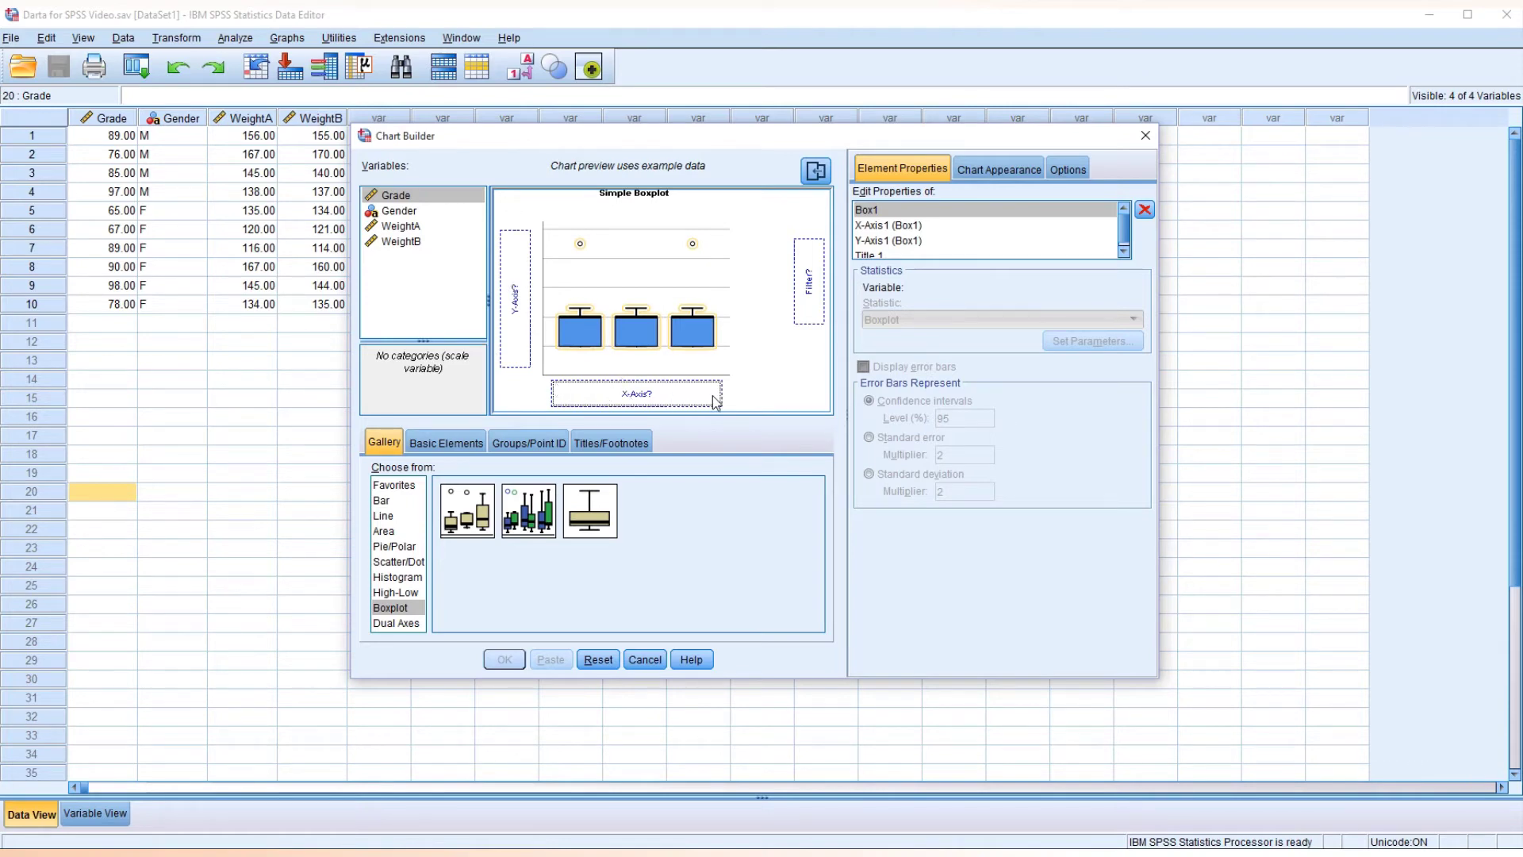
click(407, 217)
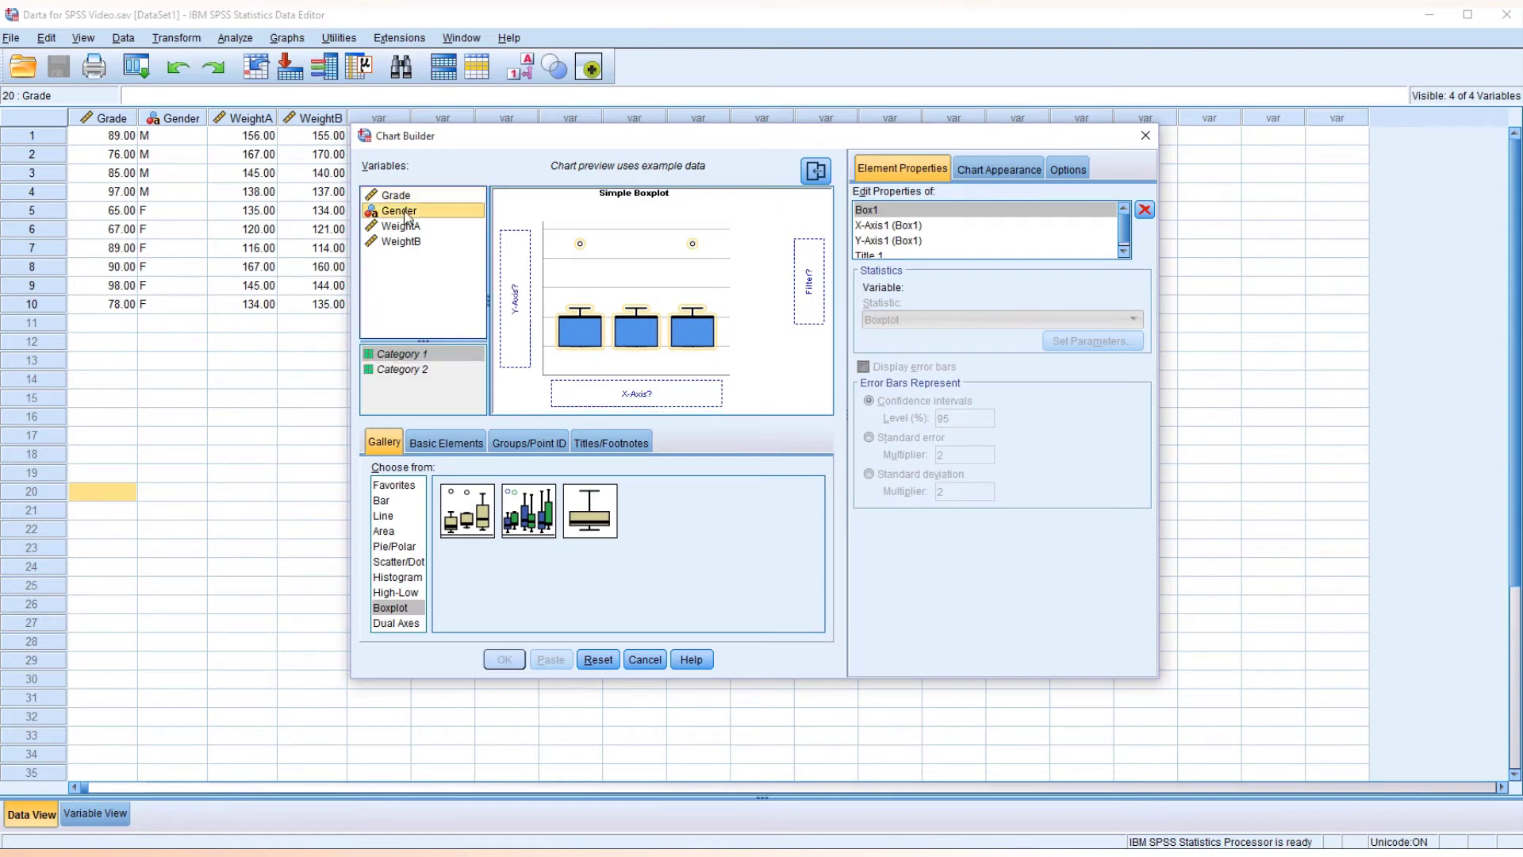
drag(407, 217, 641, 396)
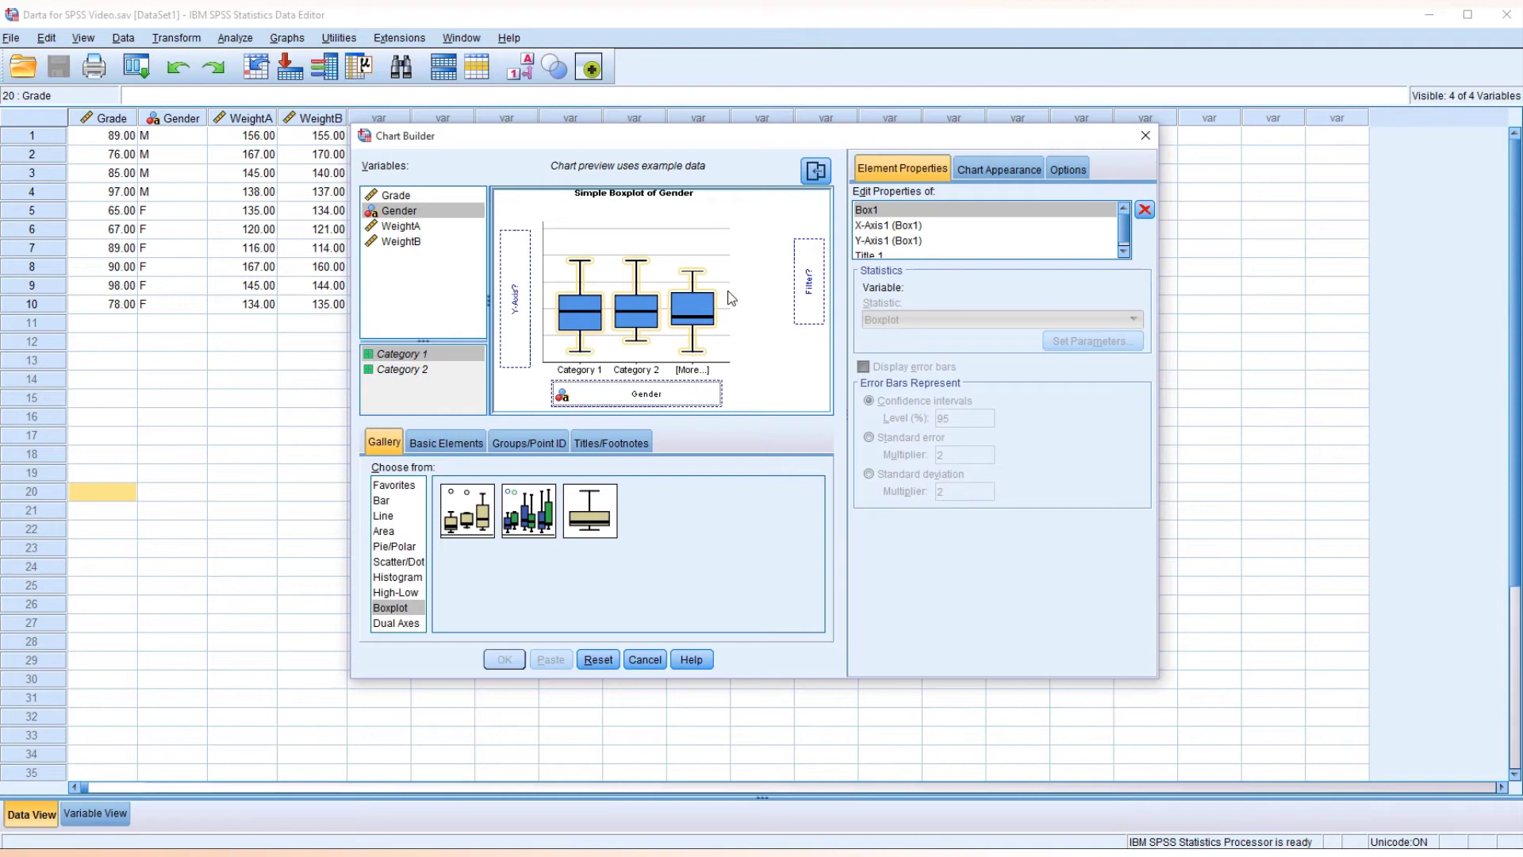
click(400, 227)
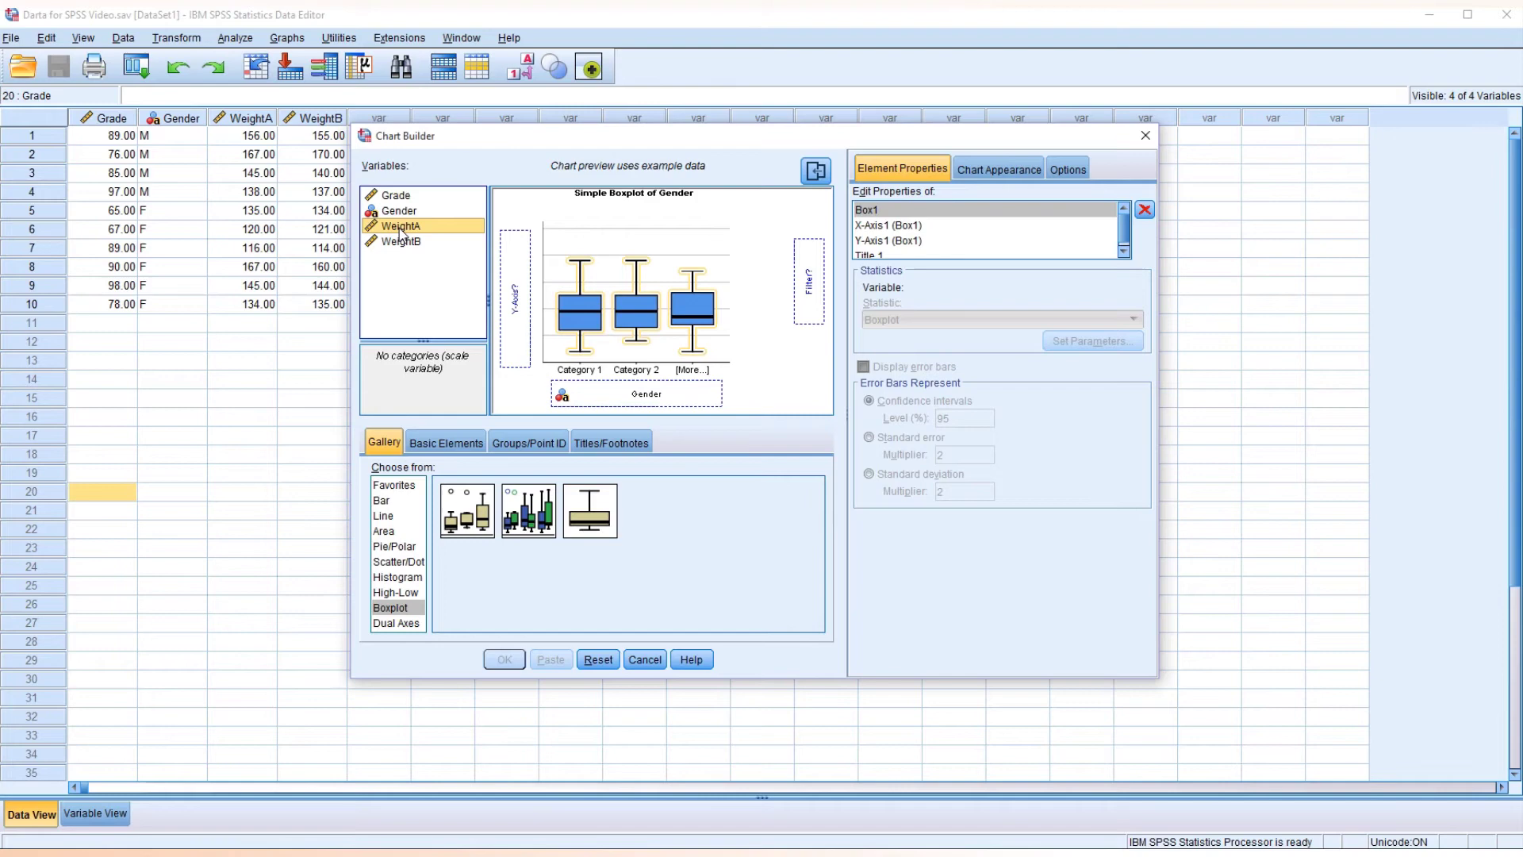
drag(400, 235, 514, 295)
drag(513, 295, 514, 296)
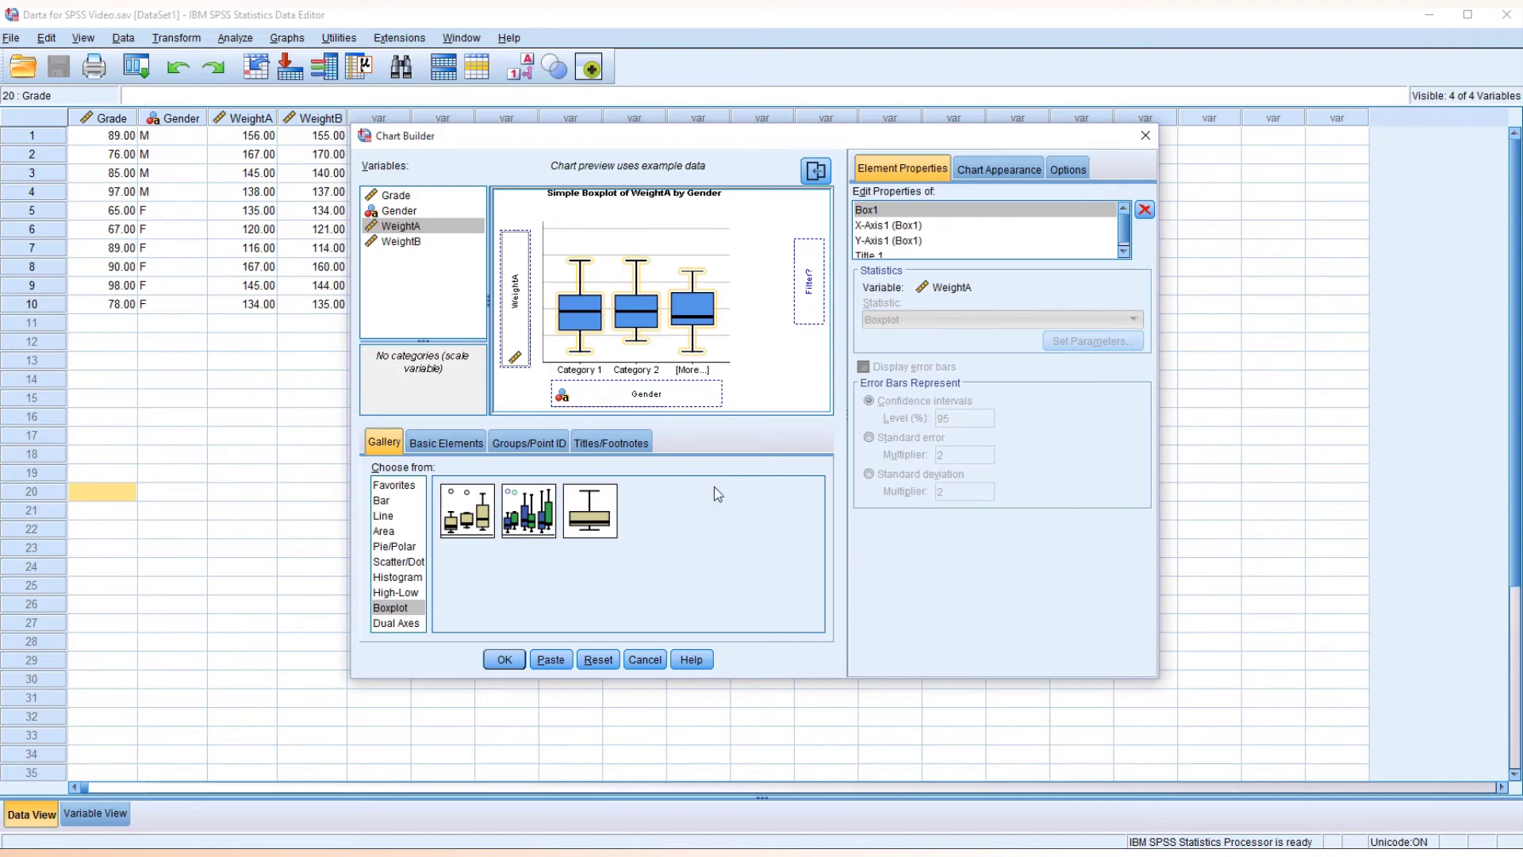
- Run the chart and select the resulting WeightA by Gender boxplot in the output viewer
click(500, 660)
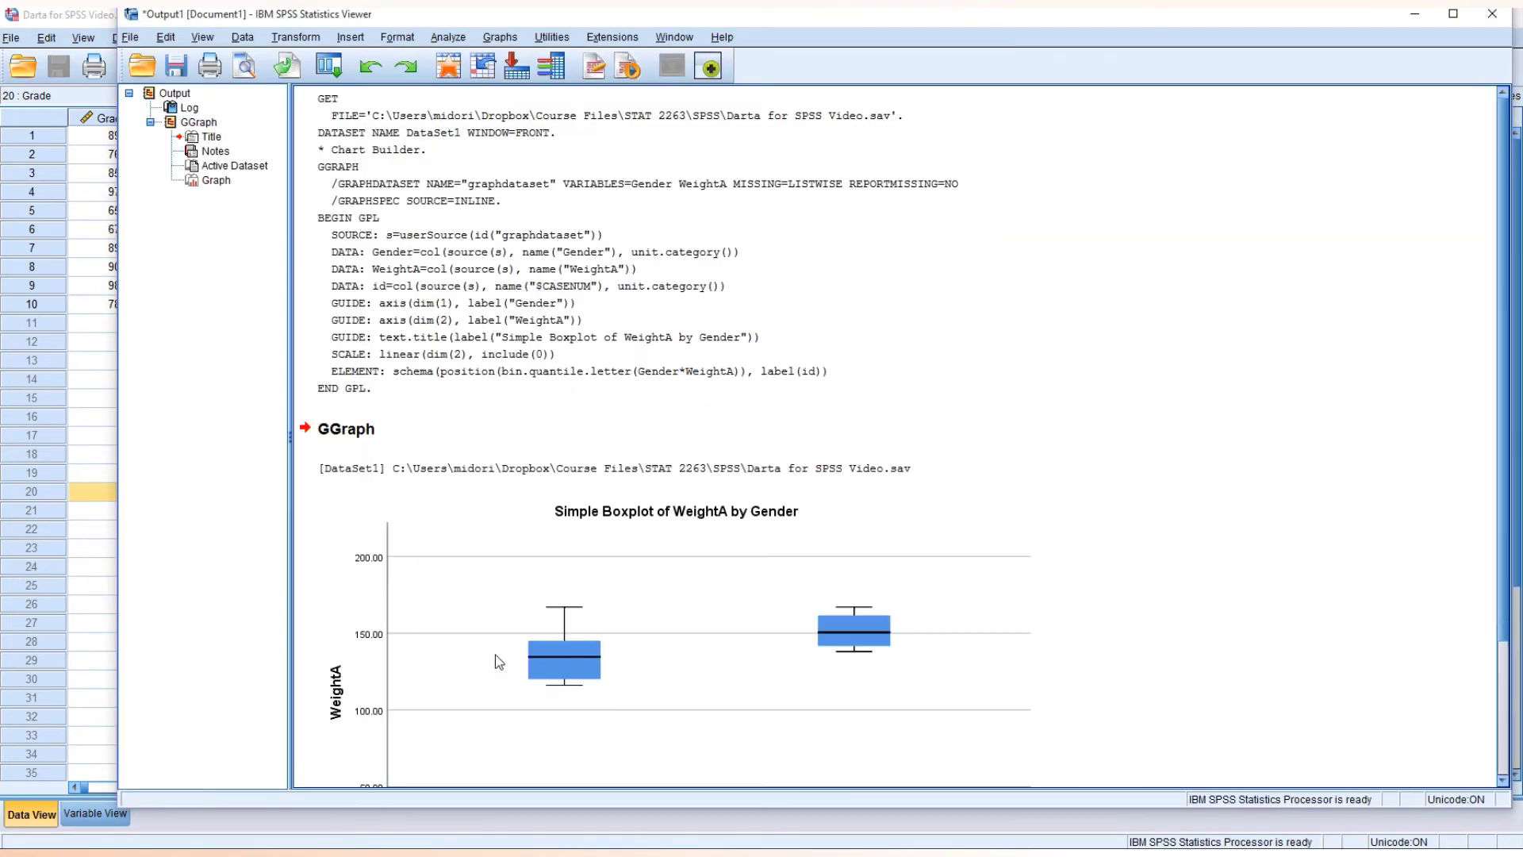
scroll(1129, 555, down, 2)
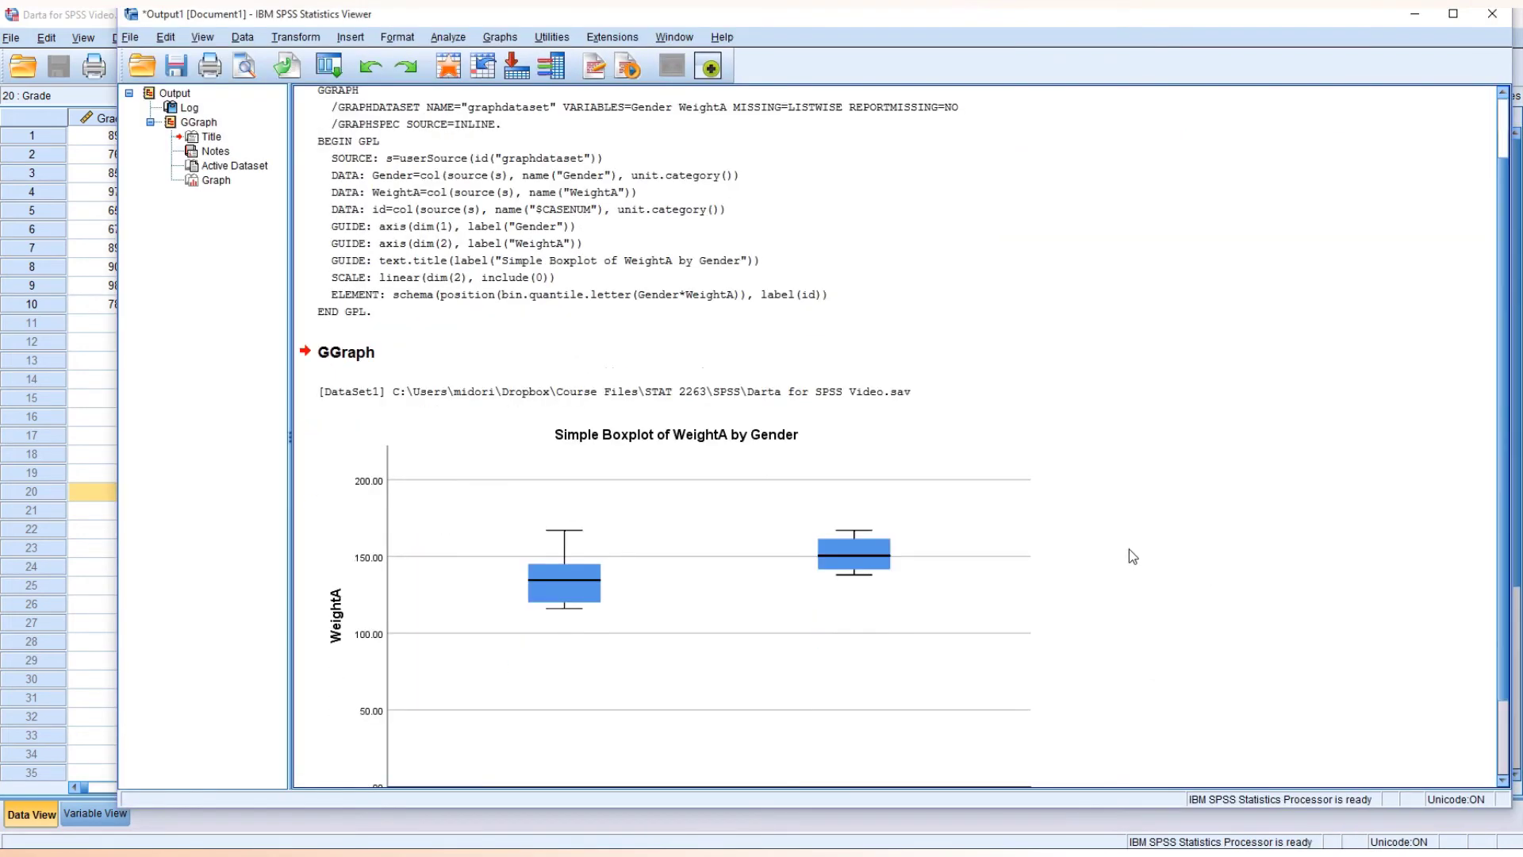
scroll(1173, 554, down, 2)
click(722, 506)
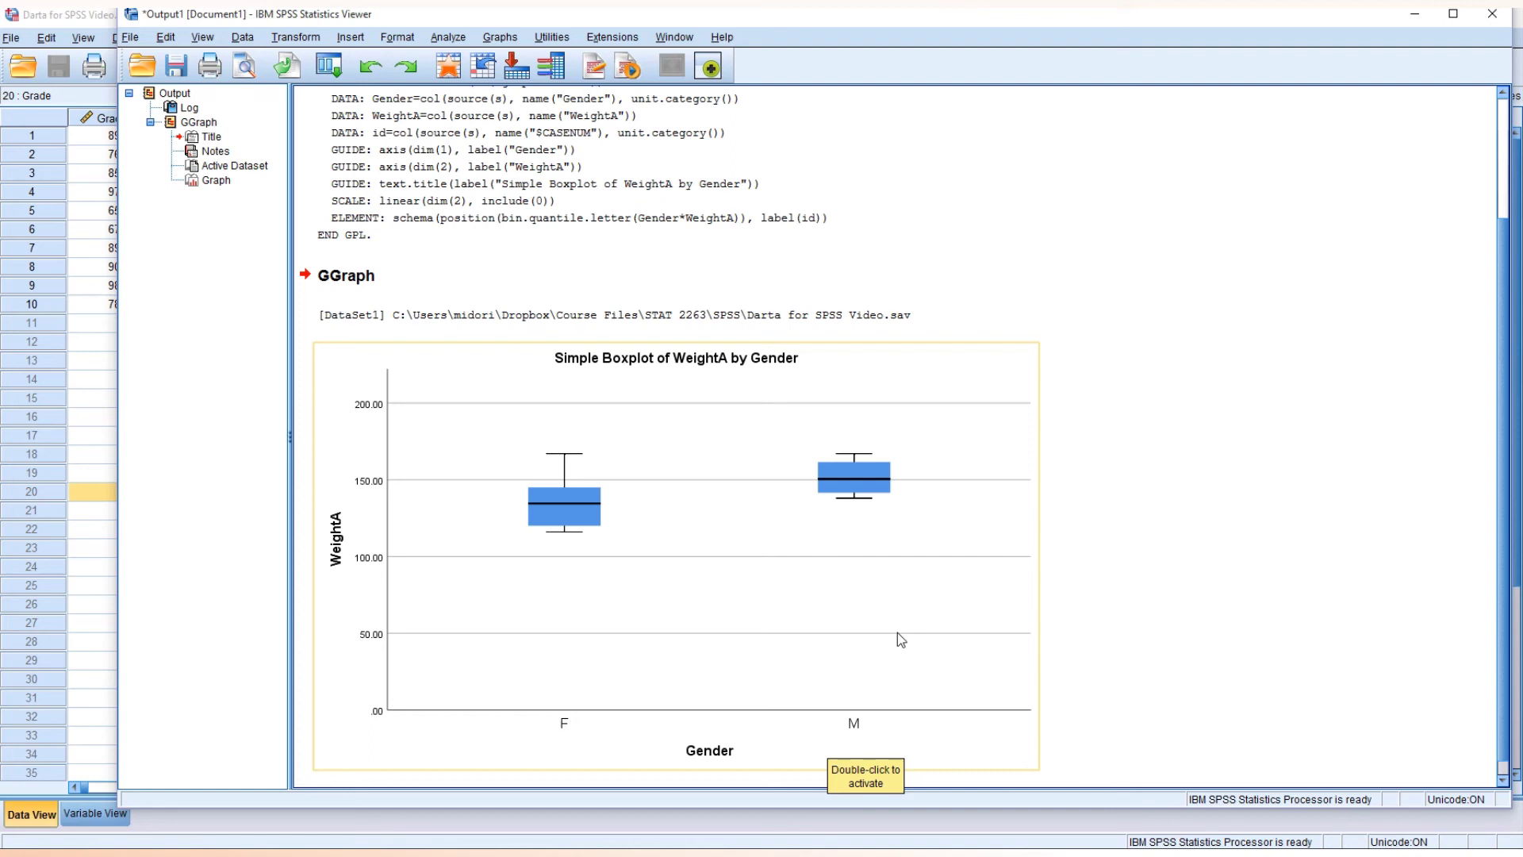
- Transpose the boxplot's coordinate system in Chart Editor so the F and M boxes lie horizontally
double_click(728, 540)
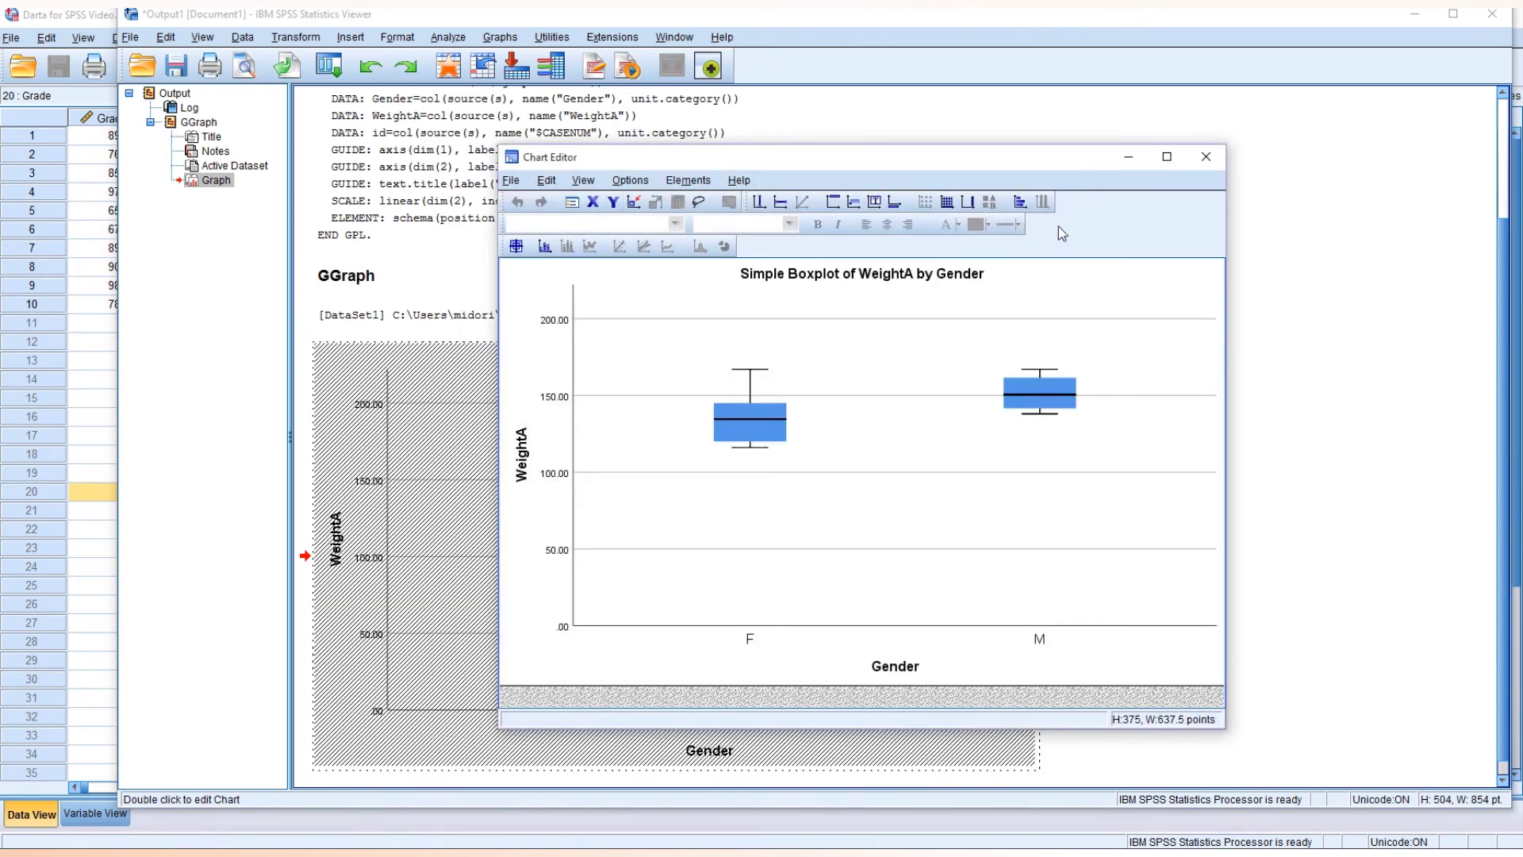
click(1020, 203)
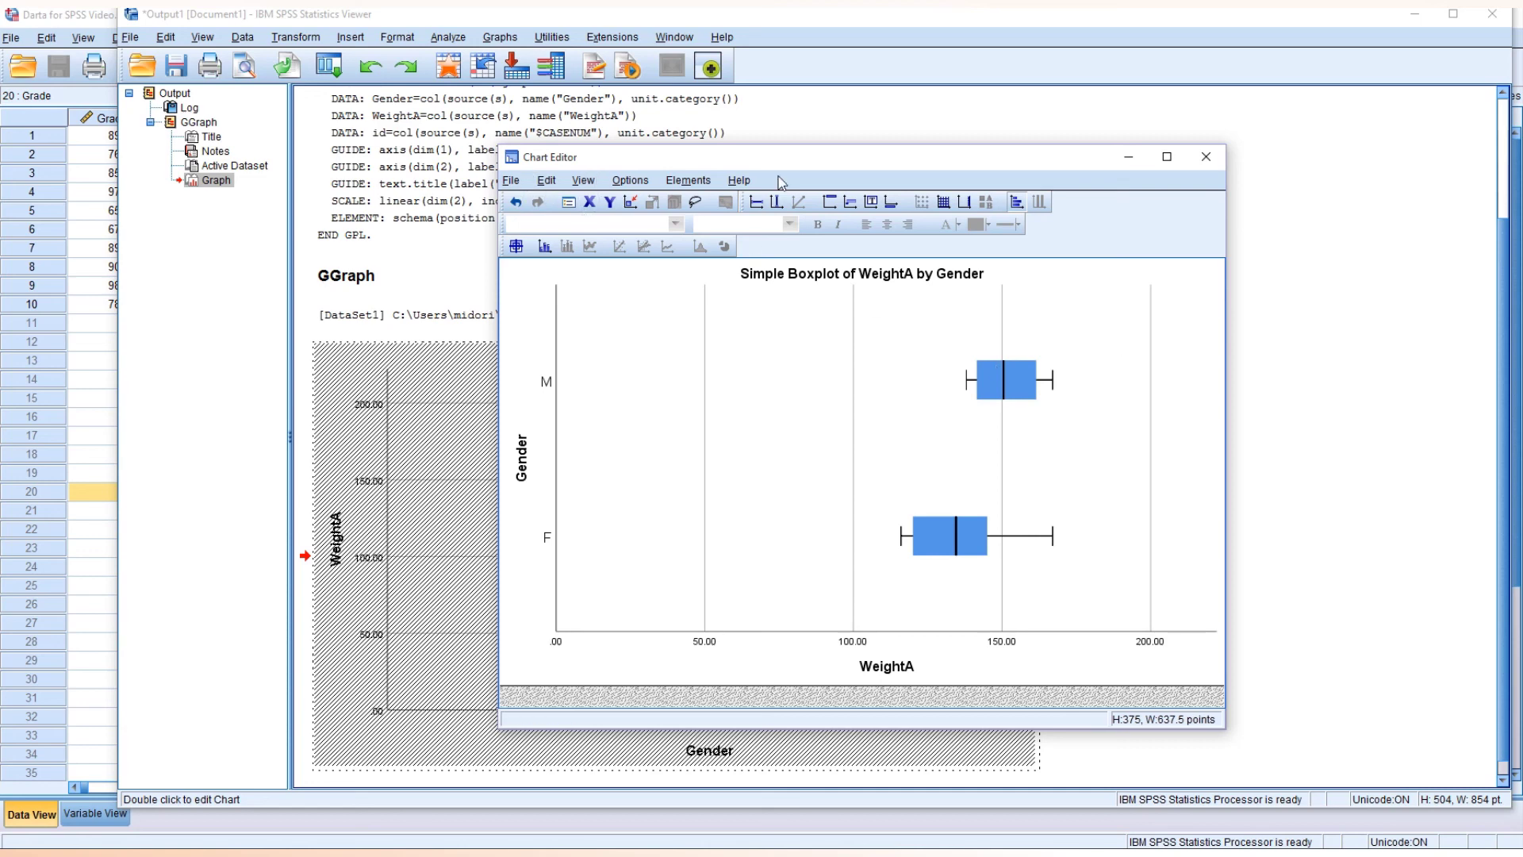
click(1208, 158)
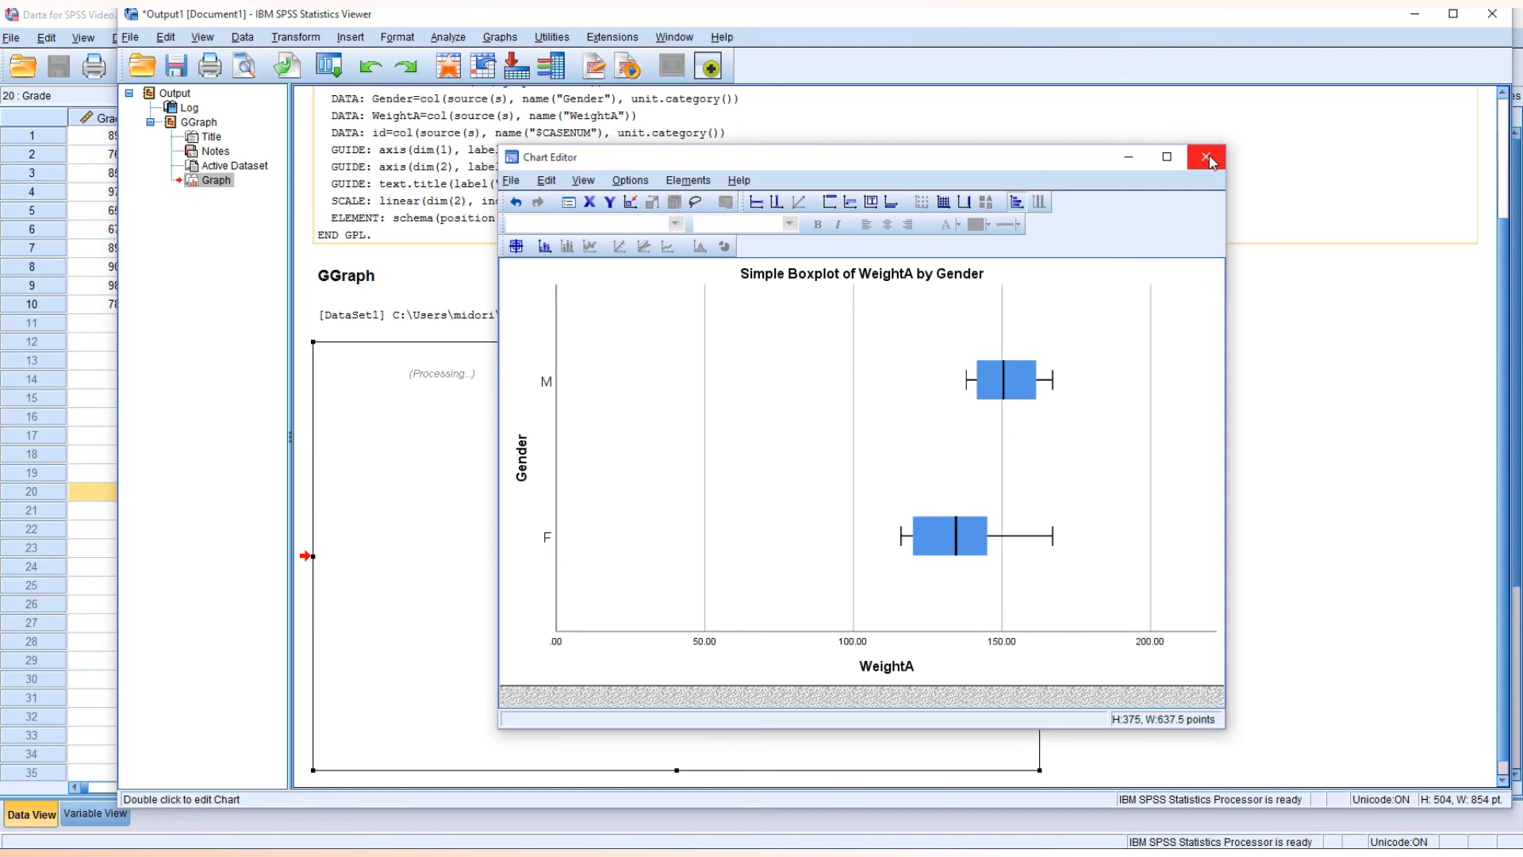